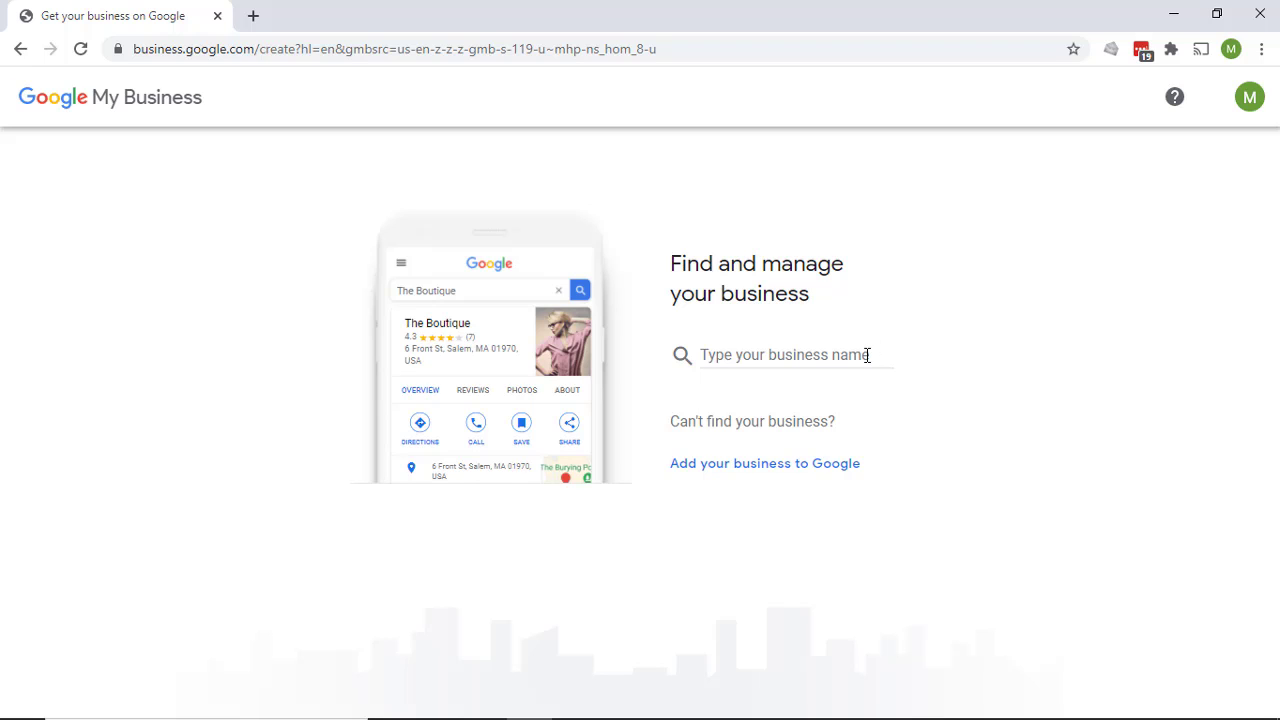
# Step: Create a new business listing named House Service Company and continue with that business name
pyautogui.click(867, 355)
pyautogui.write('house')
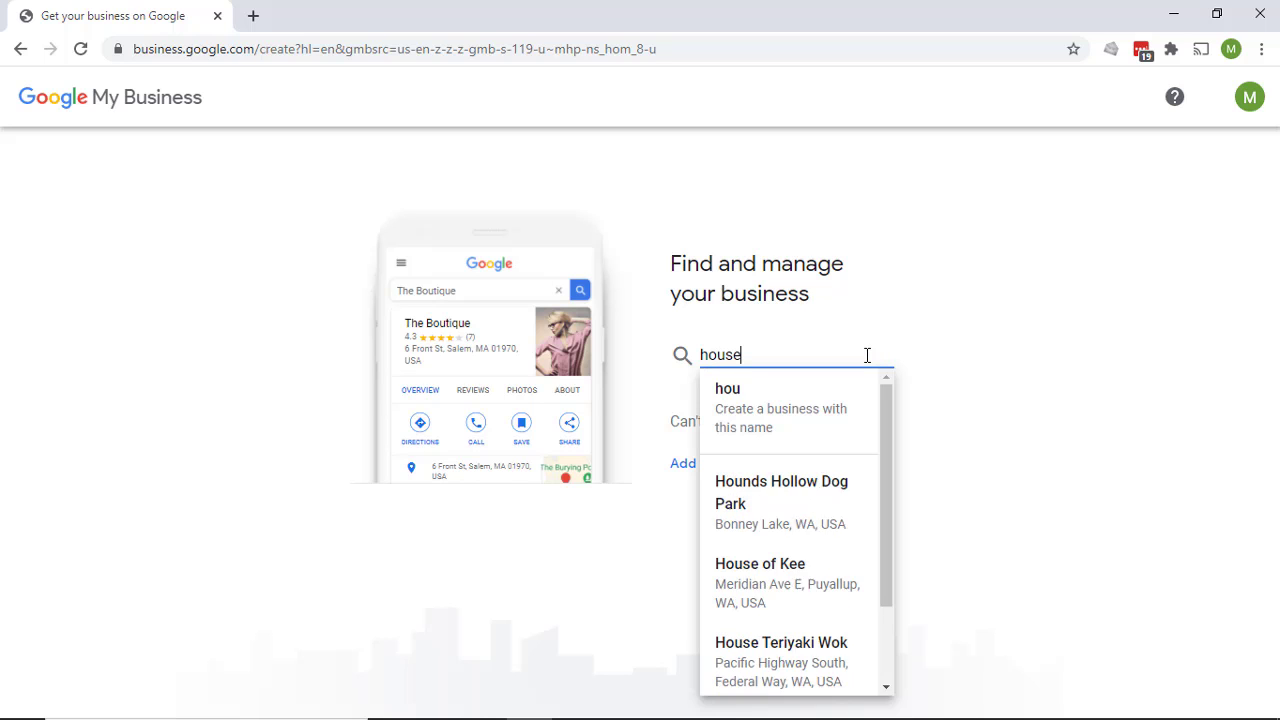
pyautogui.press('BackSpace')
pyautogui.press('BackSpace')
pyautogui.press('BackSpace')
pyautogui.press('BackSpace')
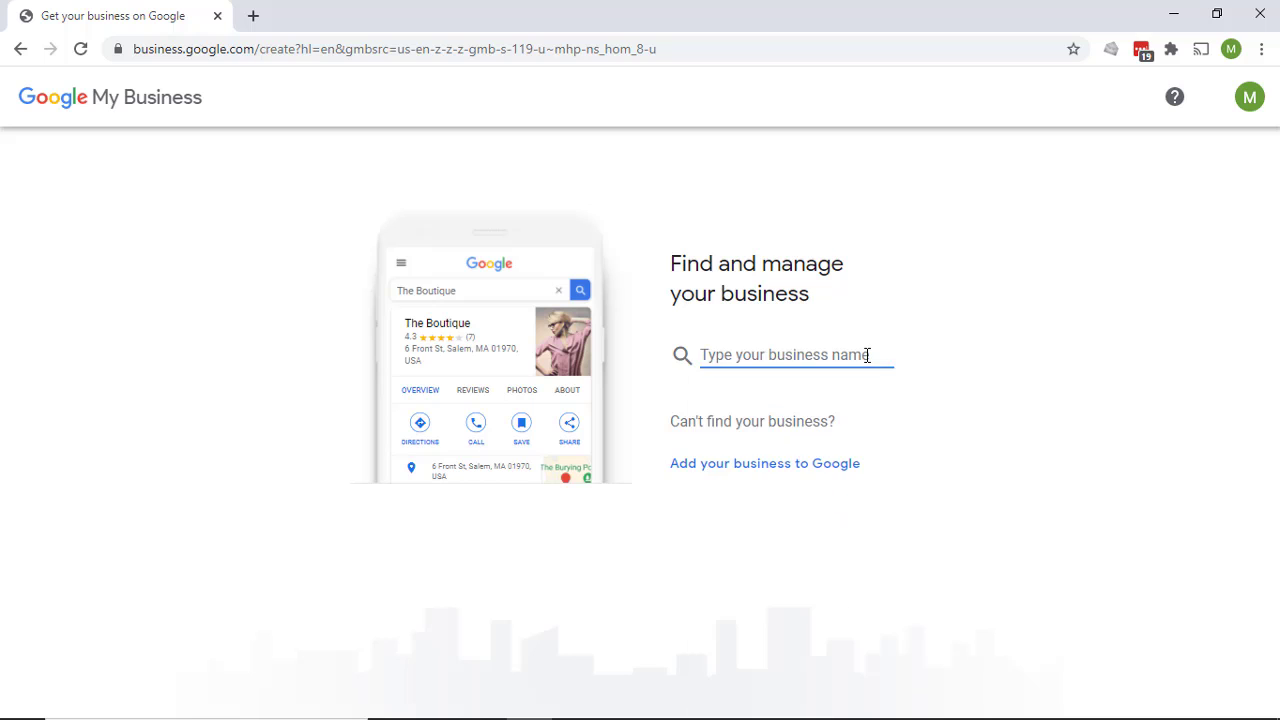
pyautogui.write('House Ser')
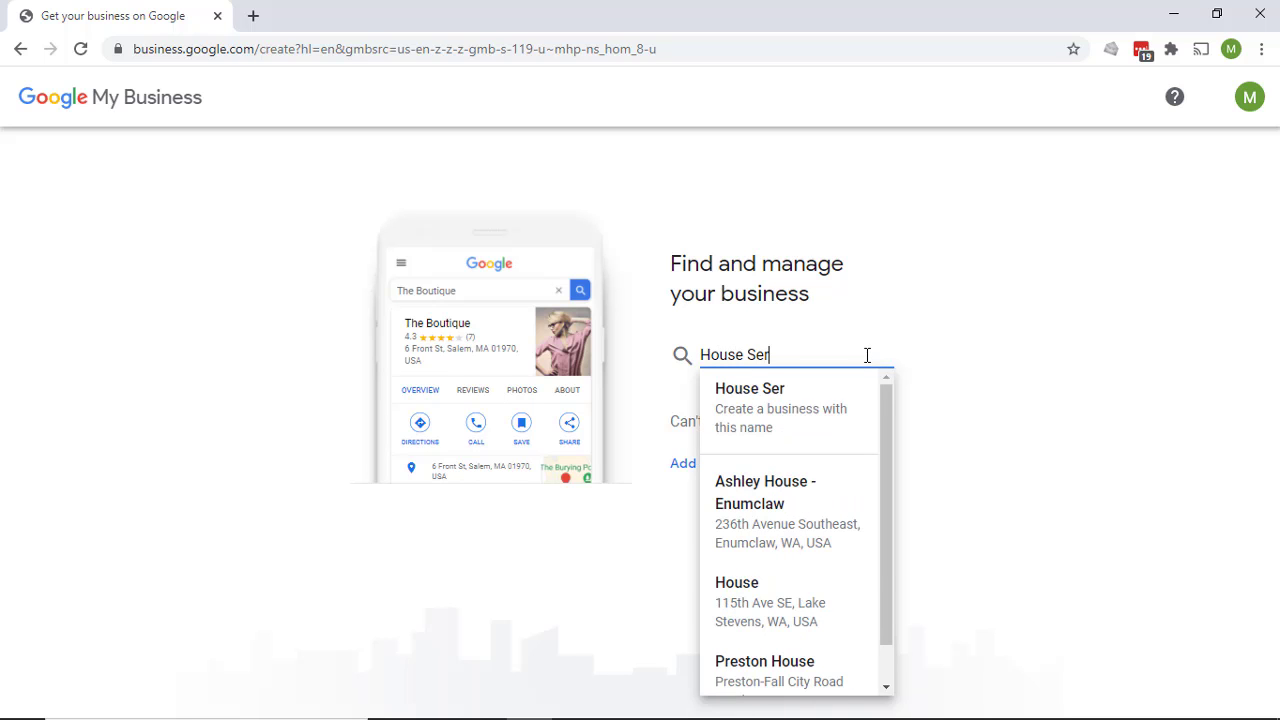
pyautogui.write('vice Cao')
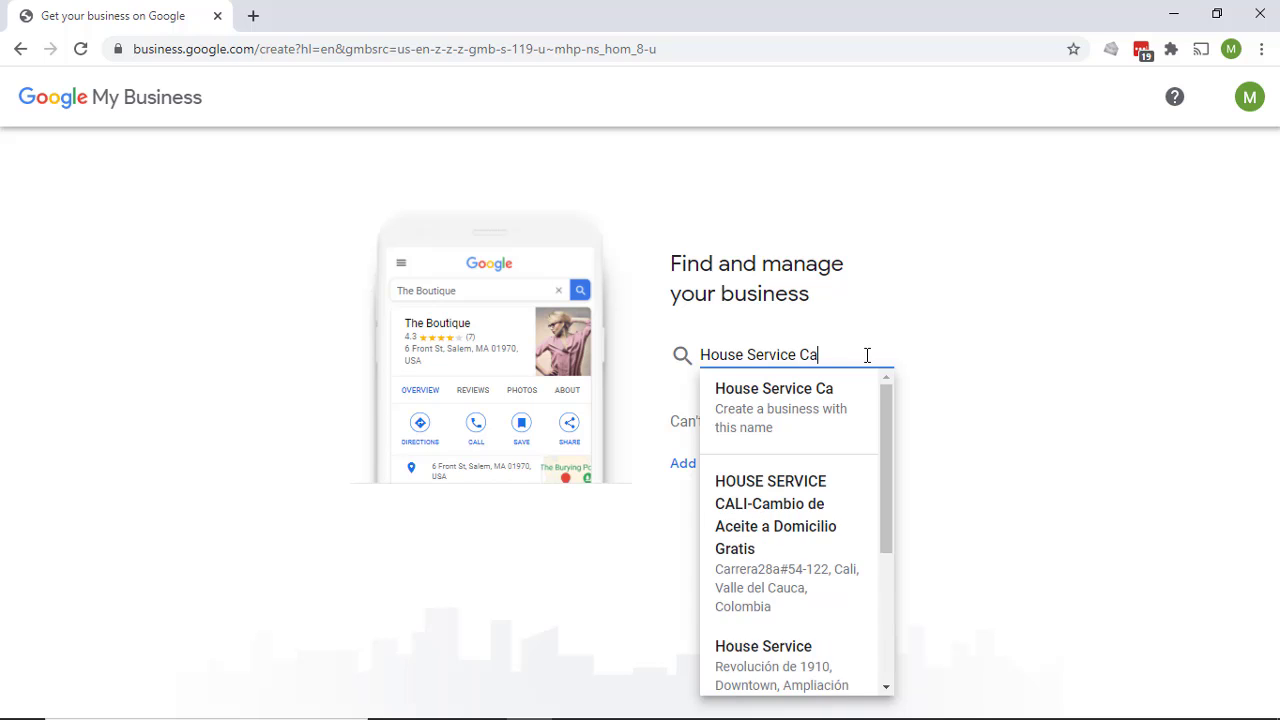
pyautogui.press('BackSpace')
pyautogui.press('BackSpace')
pyautogui.write('ompany')
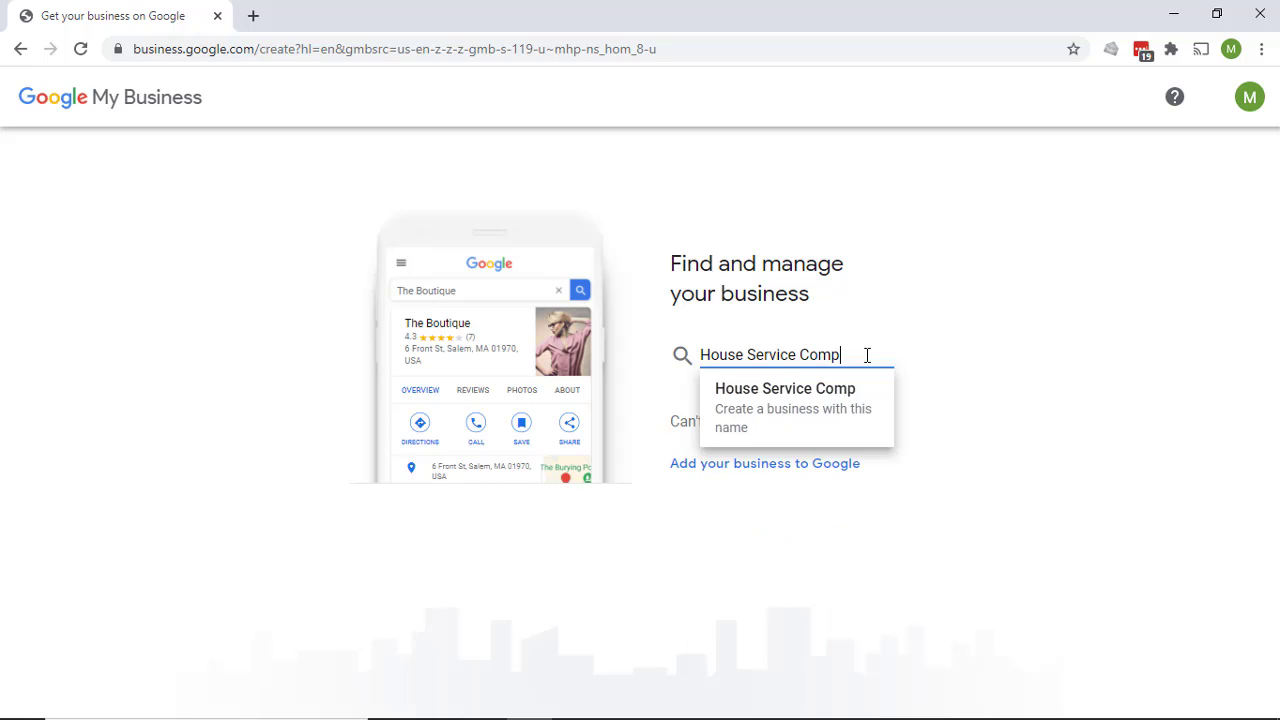
pyautogui.click(817, 412)
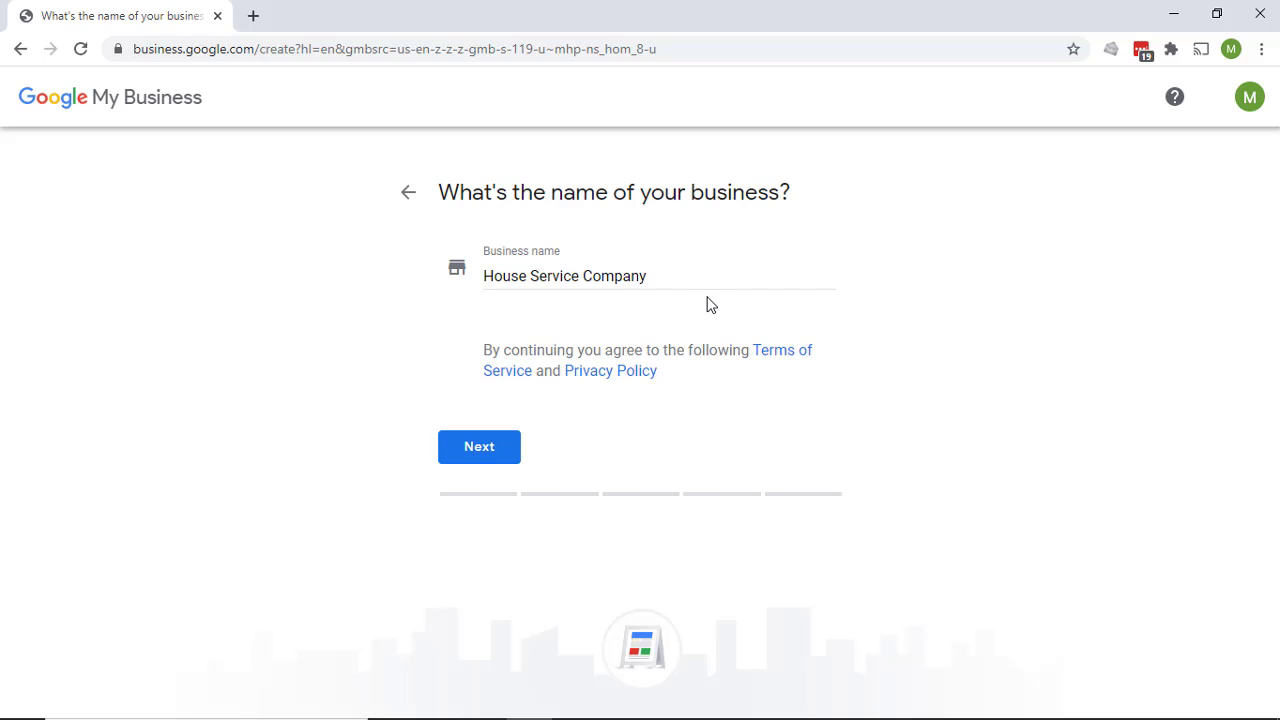
pyautogui.click(490, 450)
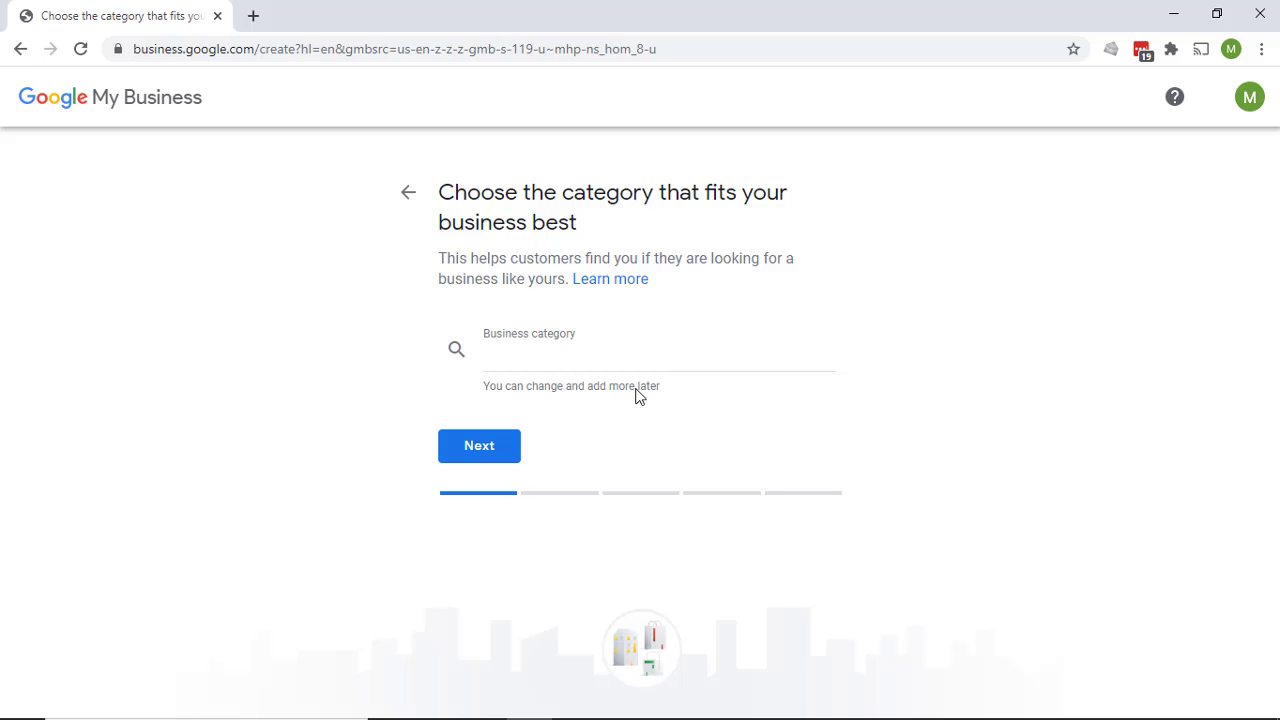
# Step: Search the business categories for "plu" and for "land", clearing each search term
pyautogui.click(559, 362)
pyautogui.write('plu')
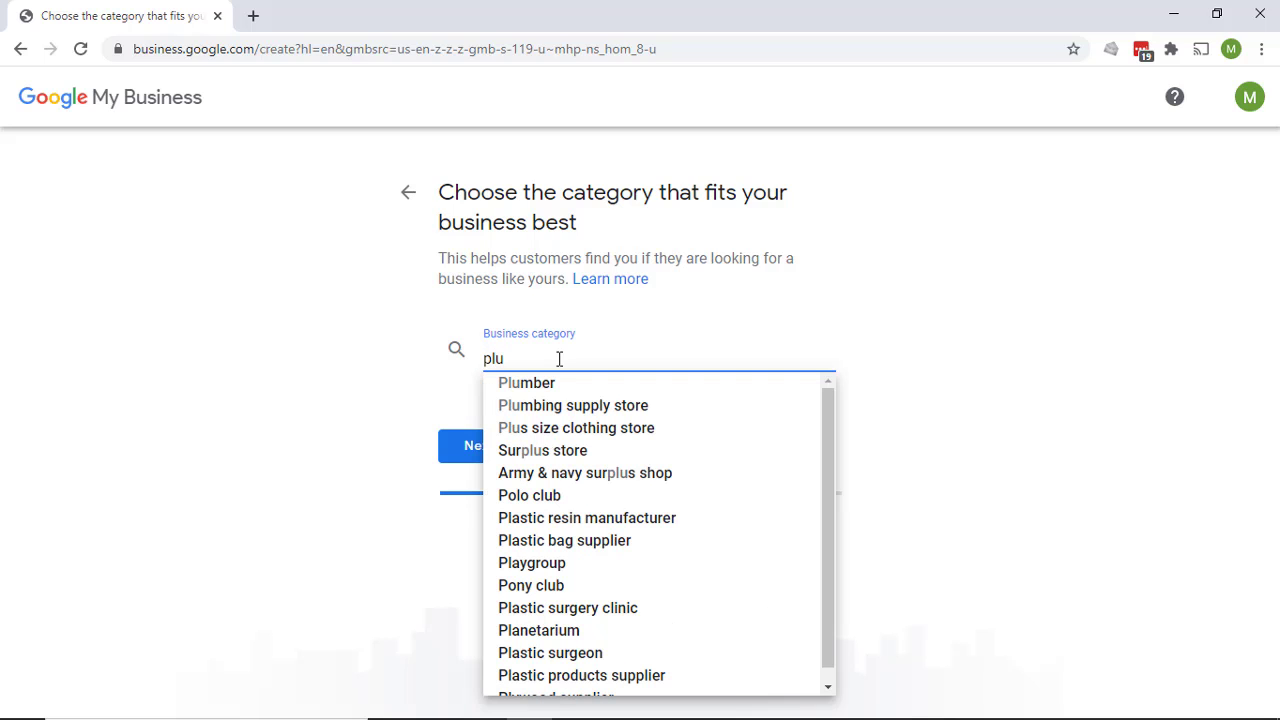
pyautogui.press('BackSpace')
pyautogui.press('BackSpace')
pyautogui.press('BackSpace')
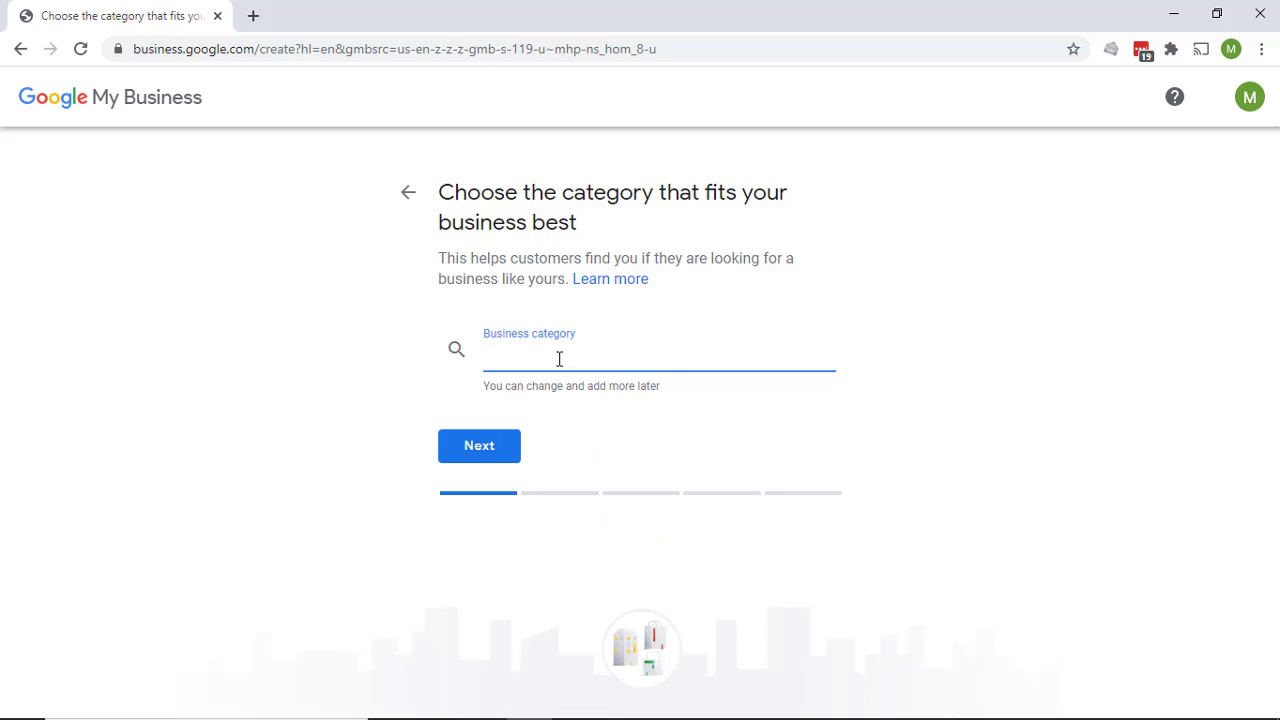
pyautogui.write('land')
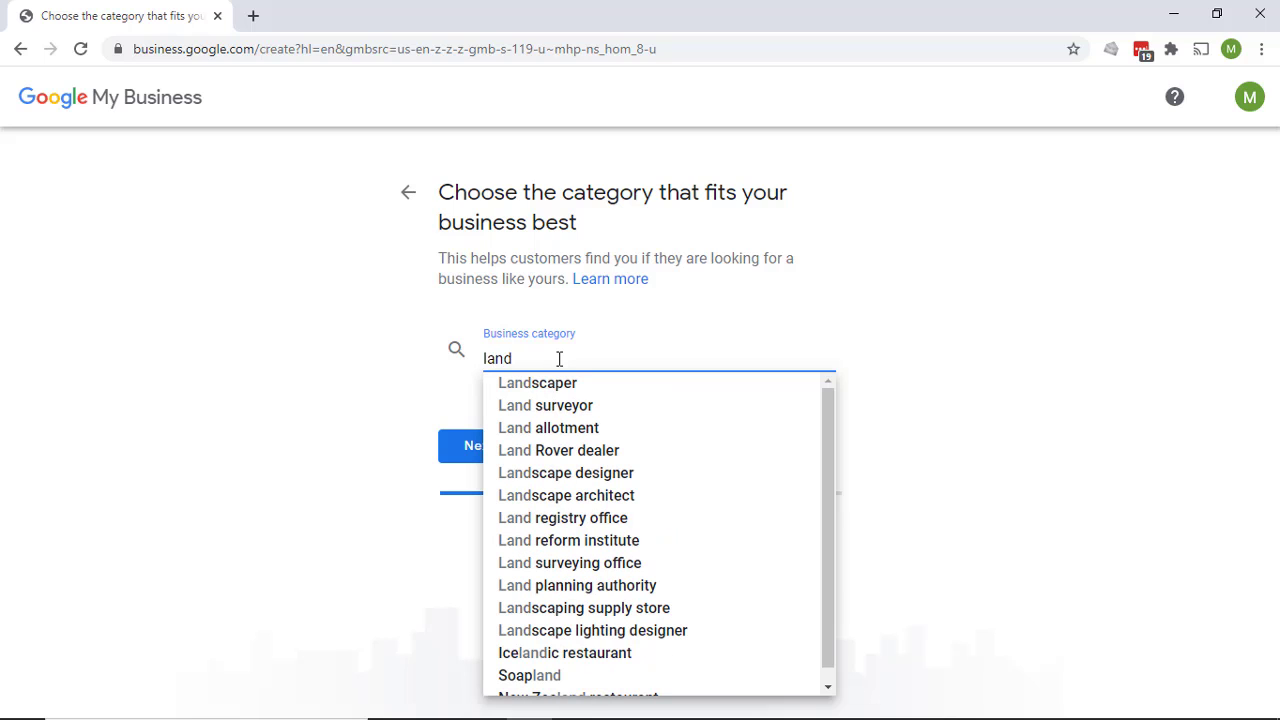
pyautogui.press('BackSpace')
pyautogui.press('BackSpace')
pyautogui.press('BackSpace')
pyautogui.press('BackSpace')
# Step: Set the business category to Service establishment and continue
pyautogui.write('s')
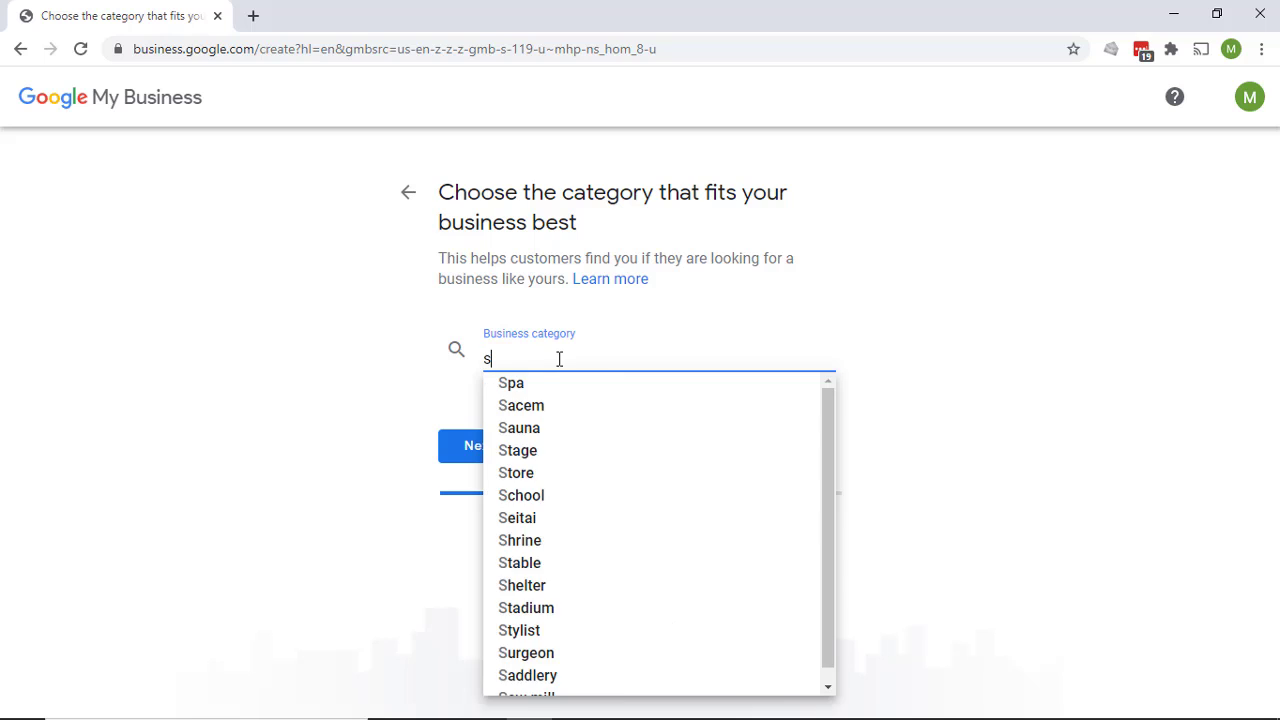
pyautogui.write('erv')
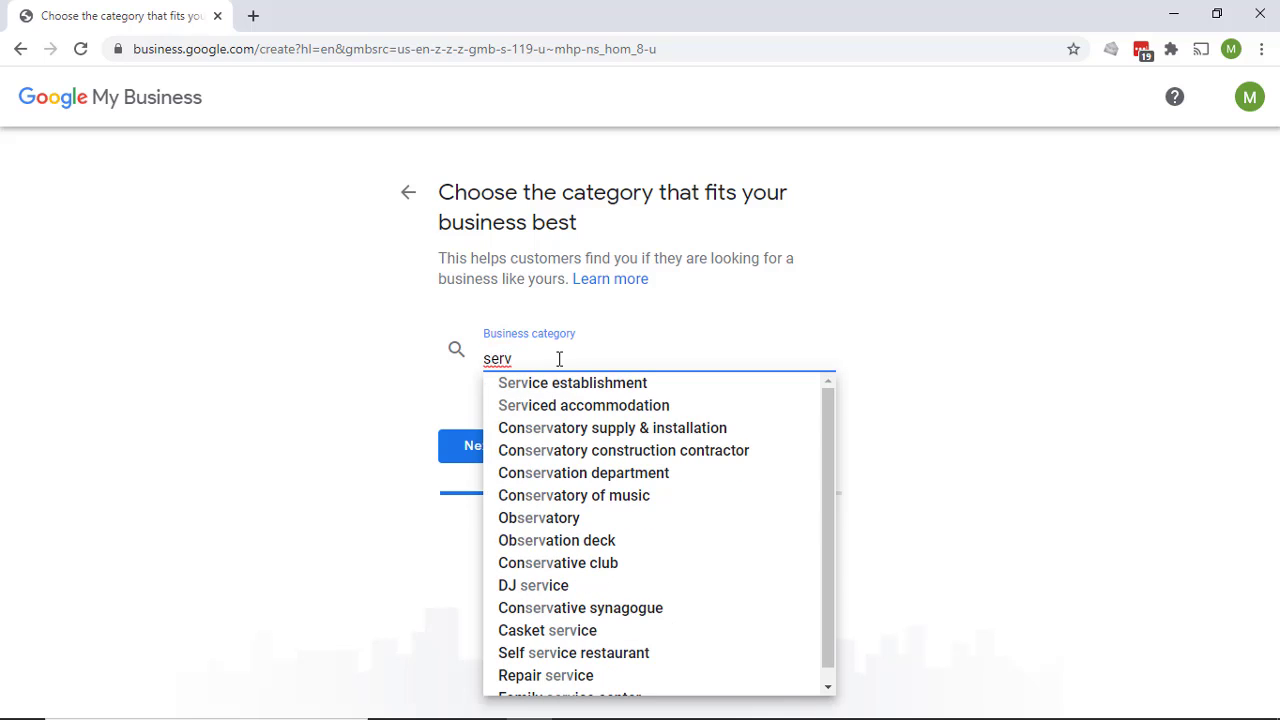
pyautogui.click(582, 386)
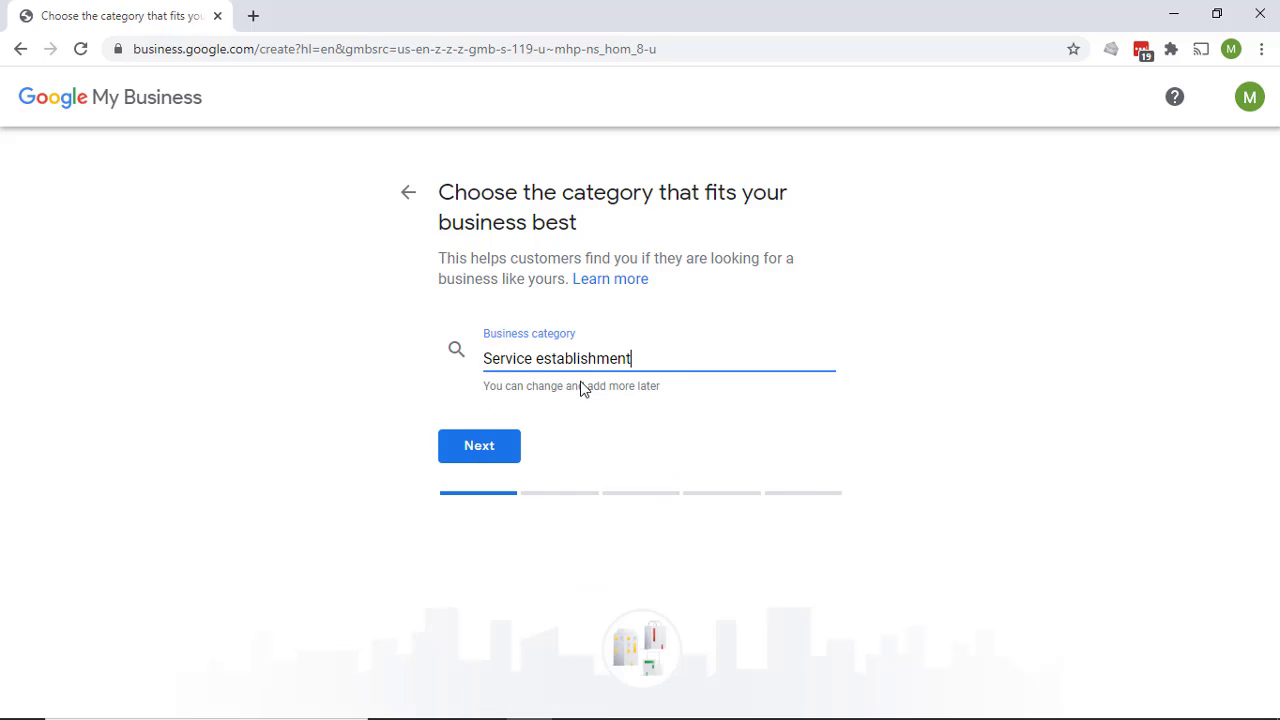
pyautogui.click(474, 451)
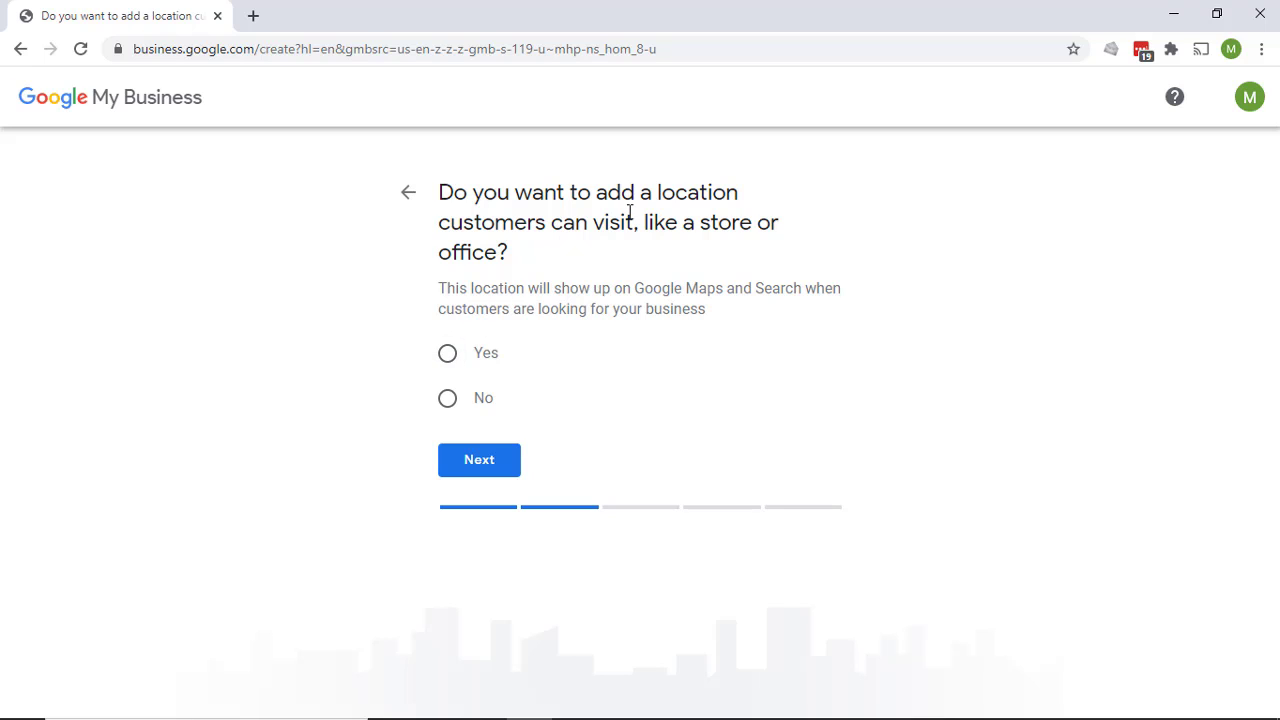
# Step: Answer No to adding a location customers can visit, and set the service area to Spokane County, WA, USA
pyautogui.click(448, 401)
pyautogui.click(492, 462)
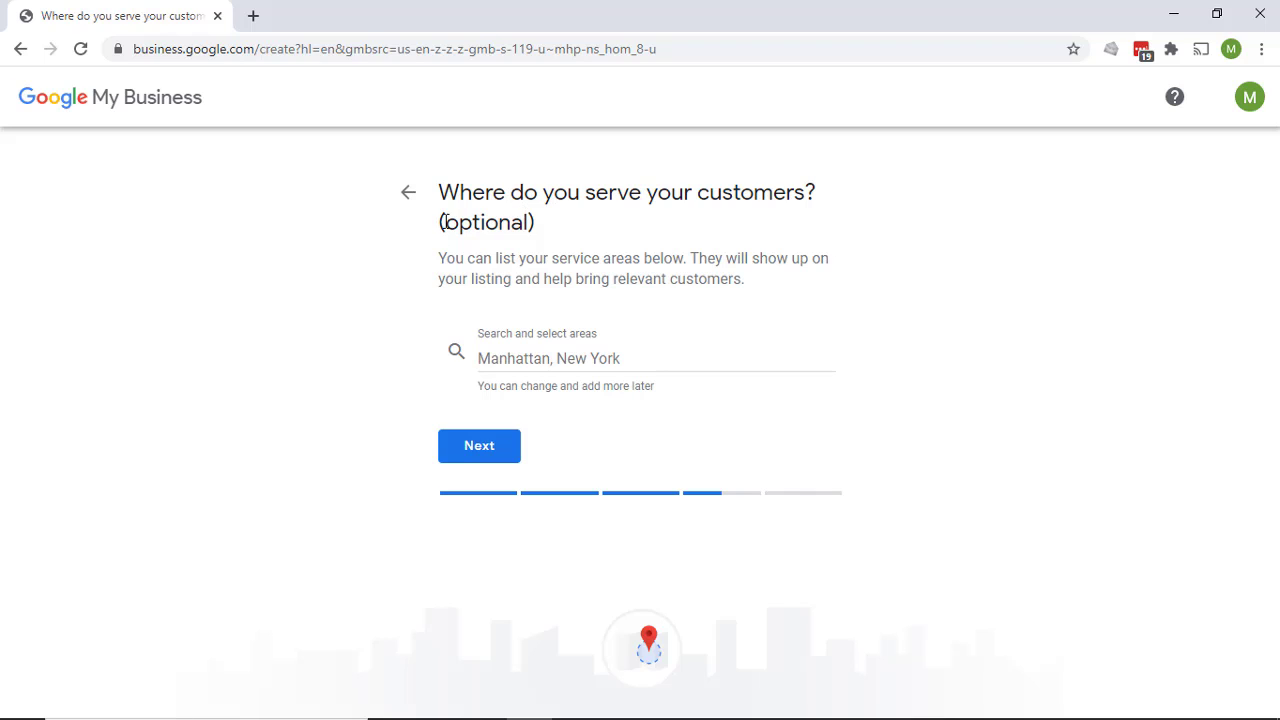
pyautogui.click(607, 358)
pyautogui.write('sp')
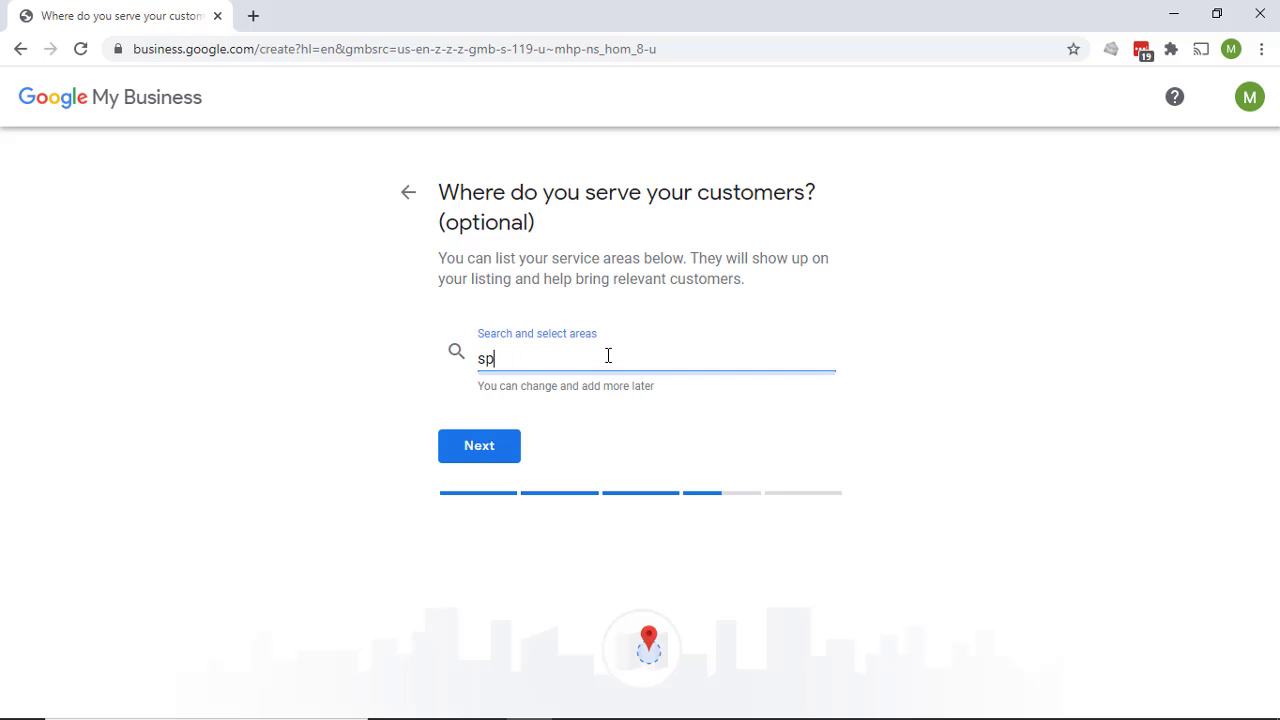
pyautogui.write('okane')
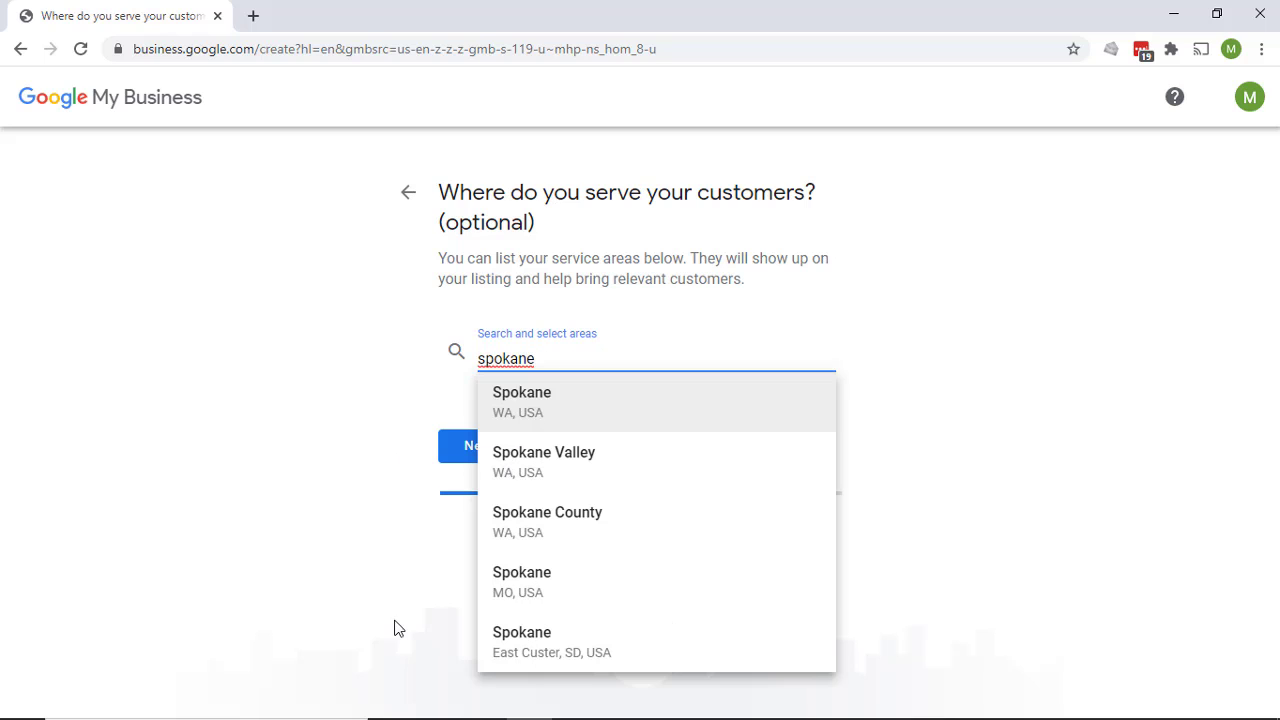
pyautogui.click(547, 532)
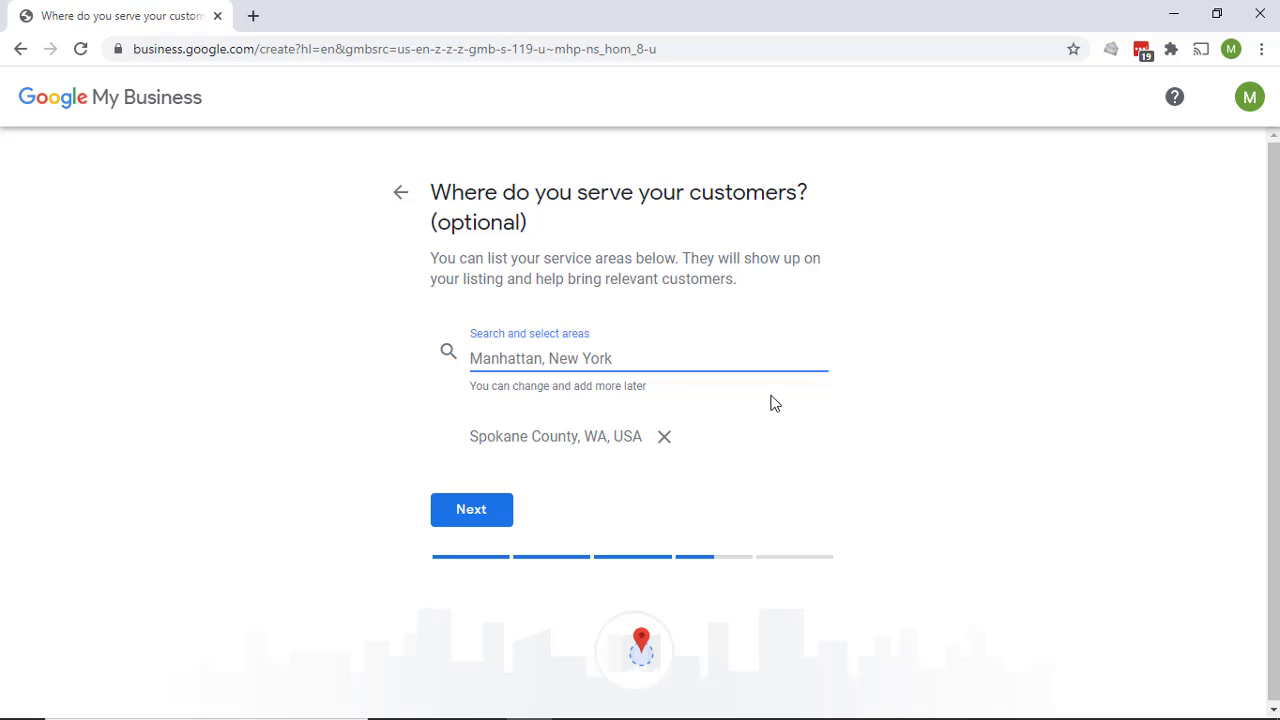
pyautogui.click(478, 512)
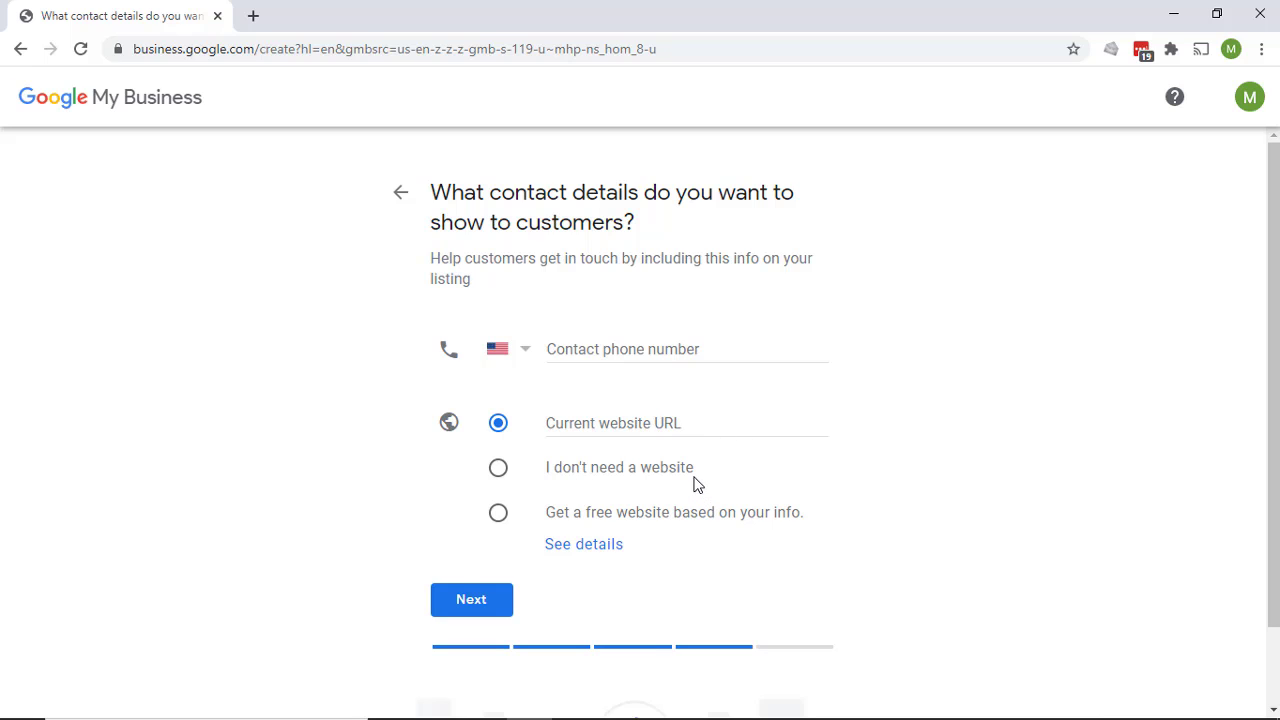
# Step: Set the current website URL to houseservicecompany.com in the customer contact details and continue
pyautogui.click(500, 472)
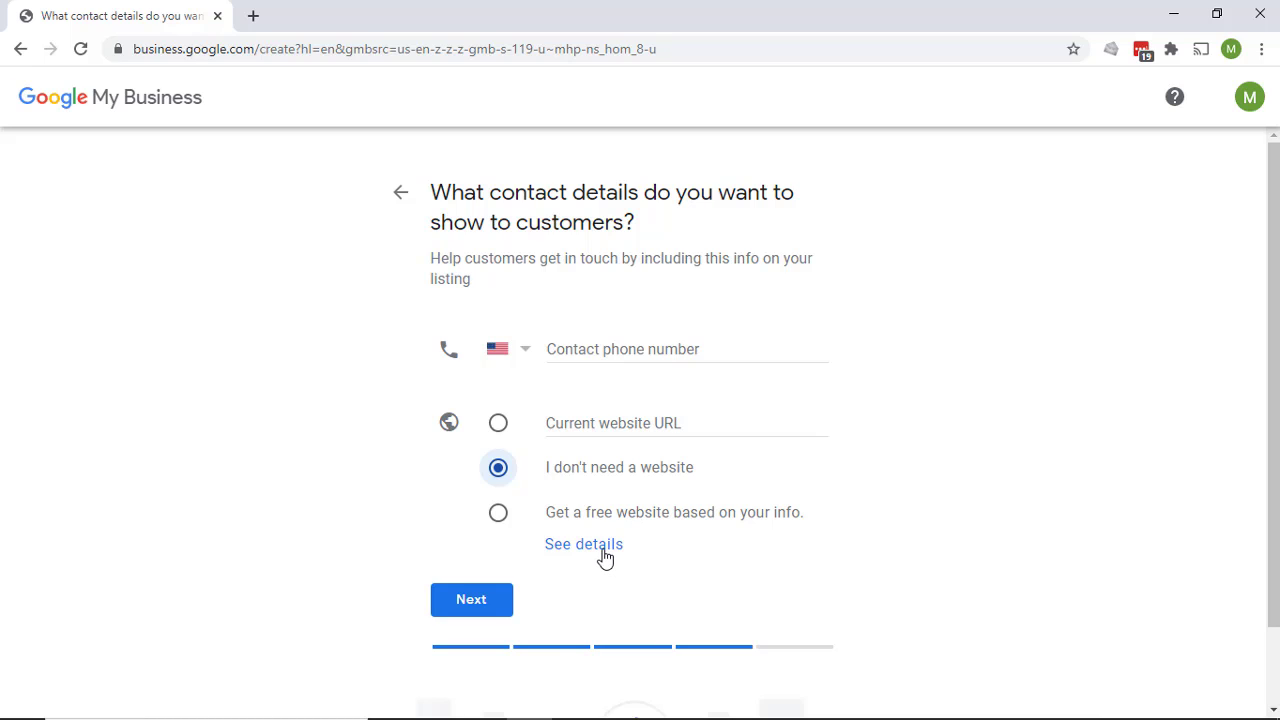
pyautogui.click(498, 423)
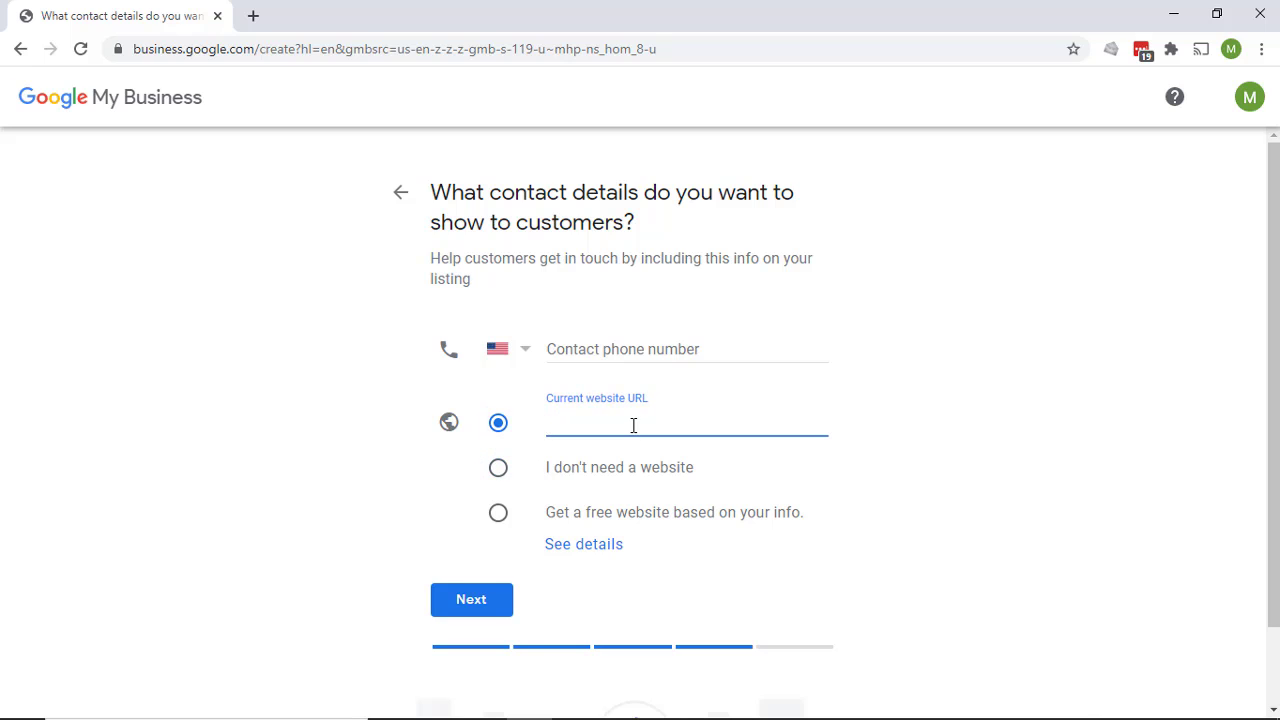
pyautogui.write('houseservicecompany.com')
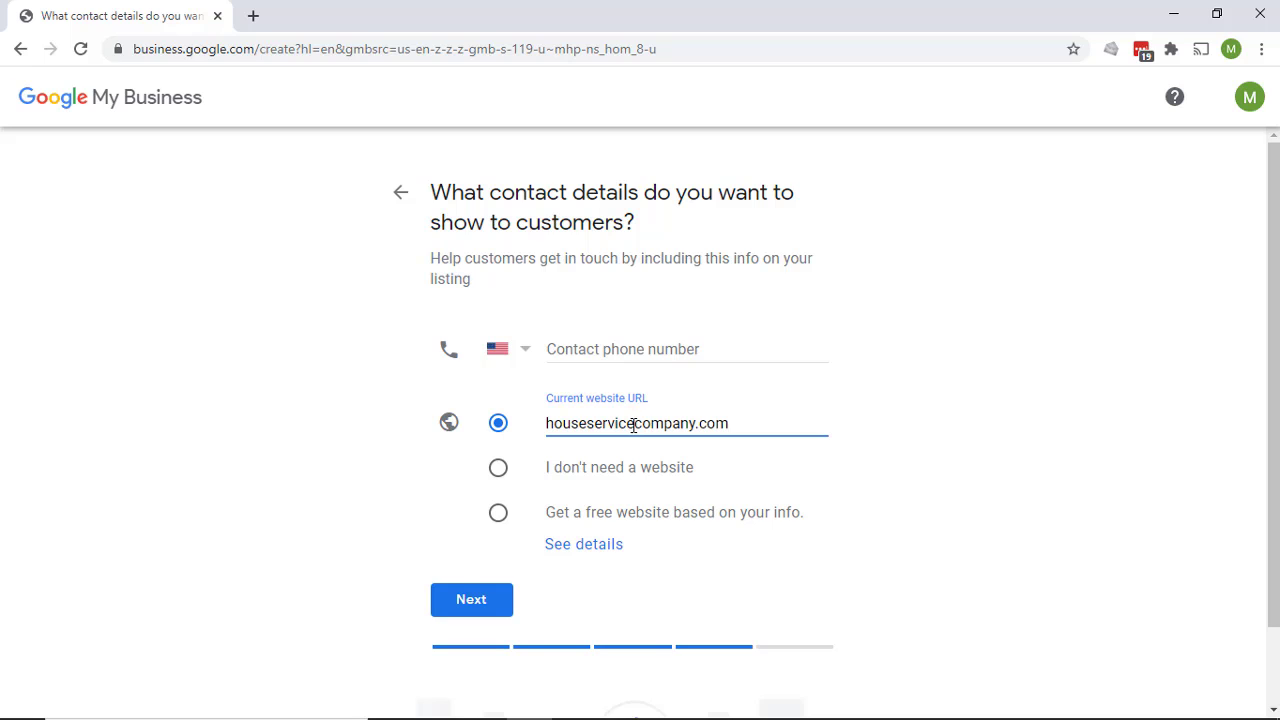
pyautogui.click(486, 604)
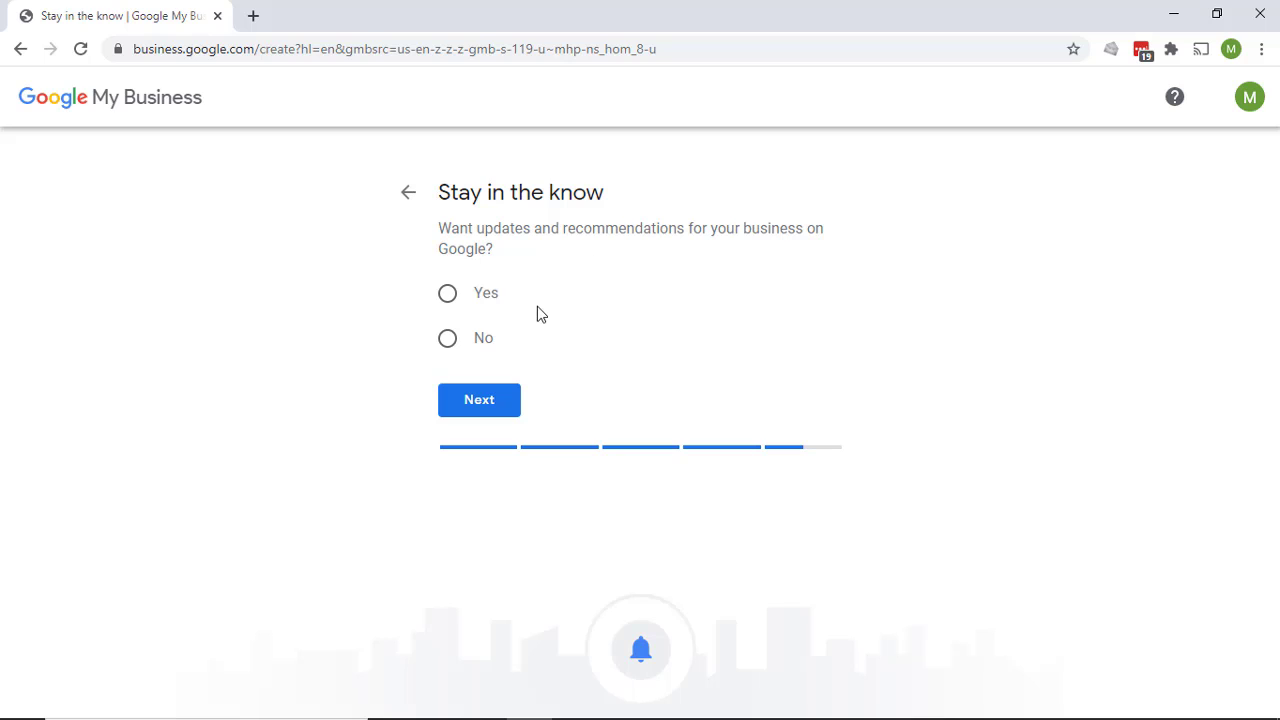
# Step: Opt in to updates and recommendations for the business, and try to finish the listing
pyautogui.click(448, 294)
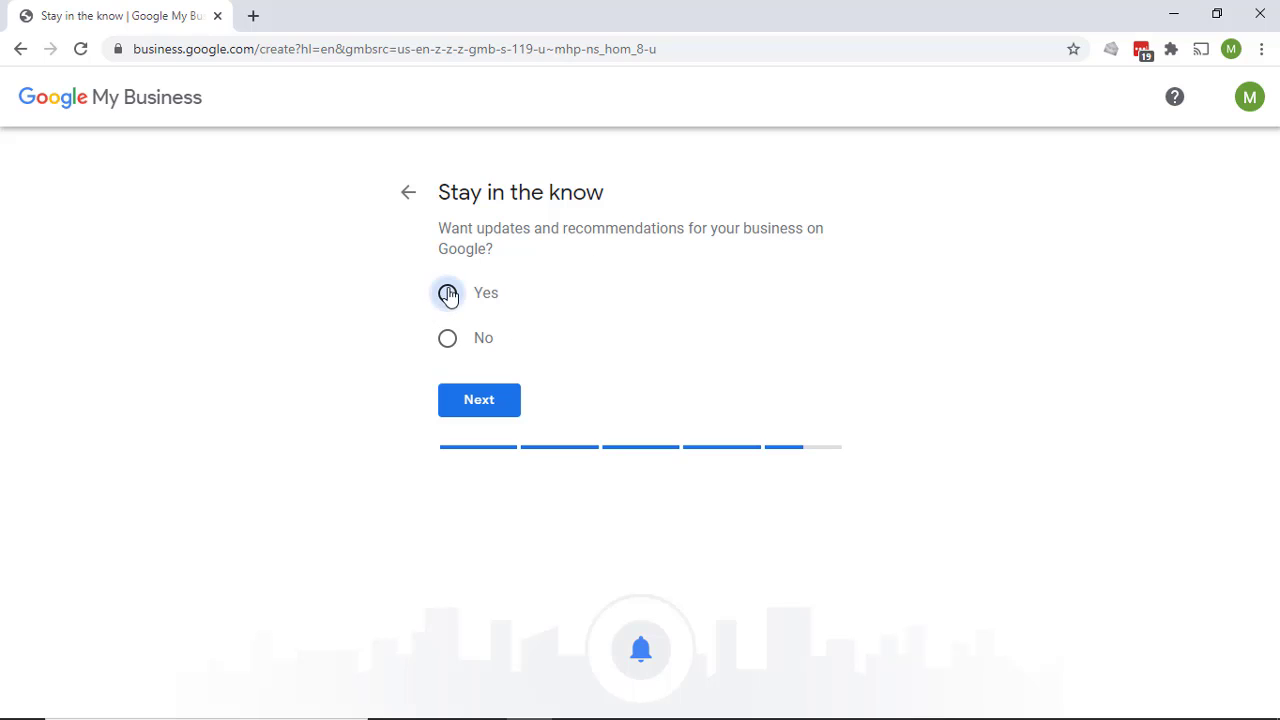
pyautogui.click(480, 402)
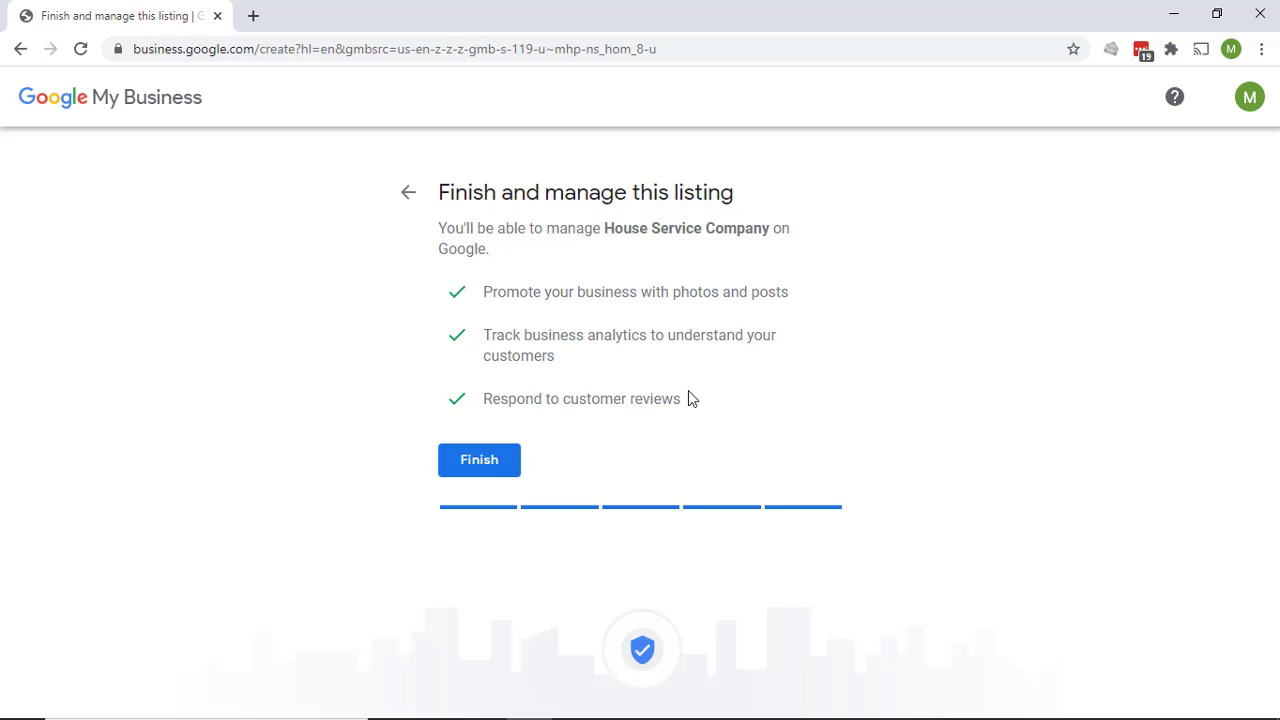
pyautogui.click(474, 463)
pyautogui.click(490, 462)
pyautogui.click(469, 468)
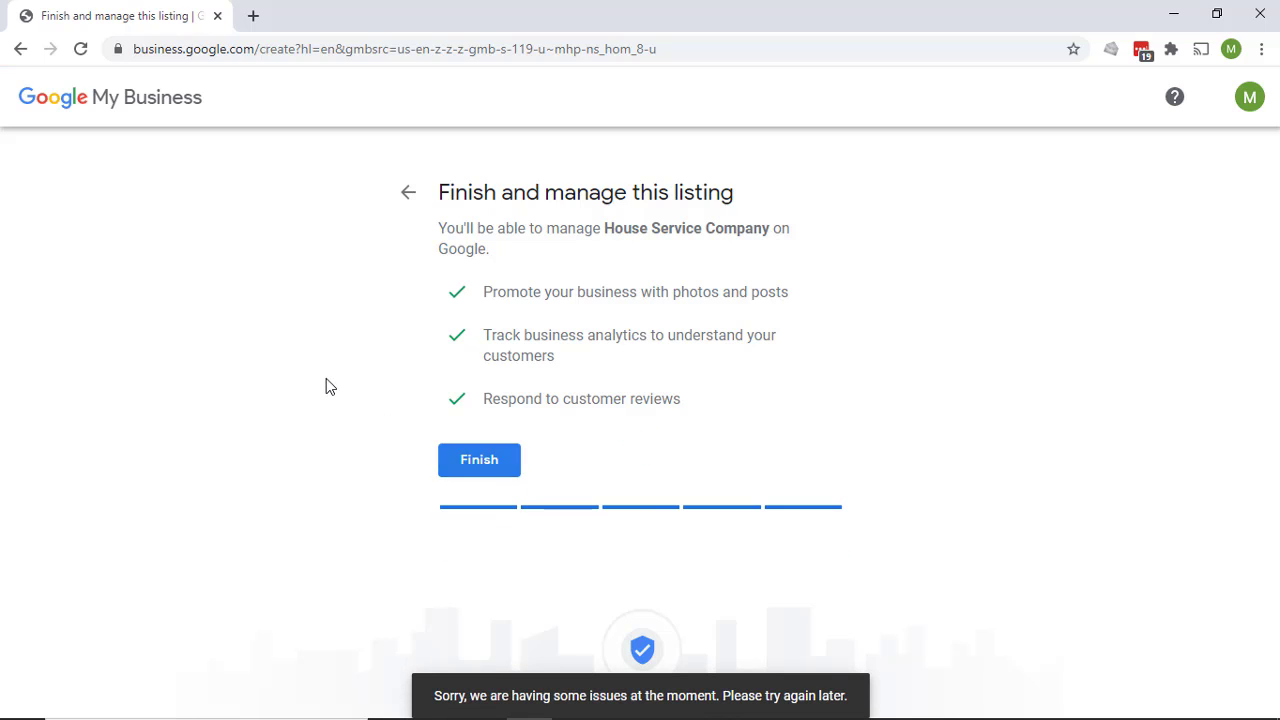